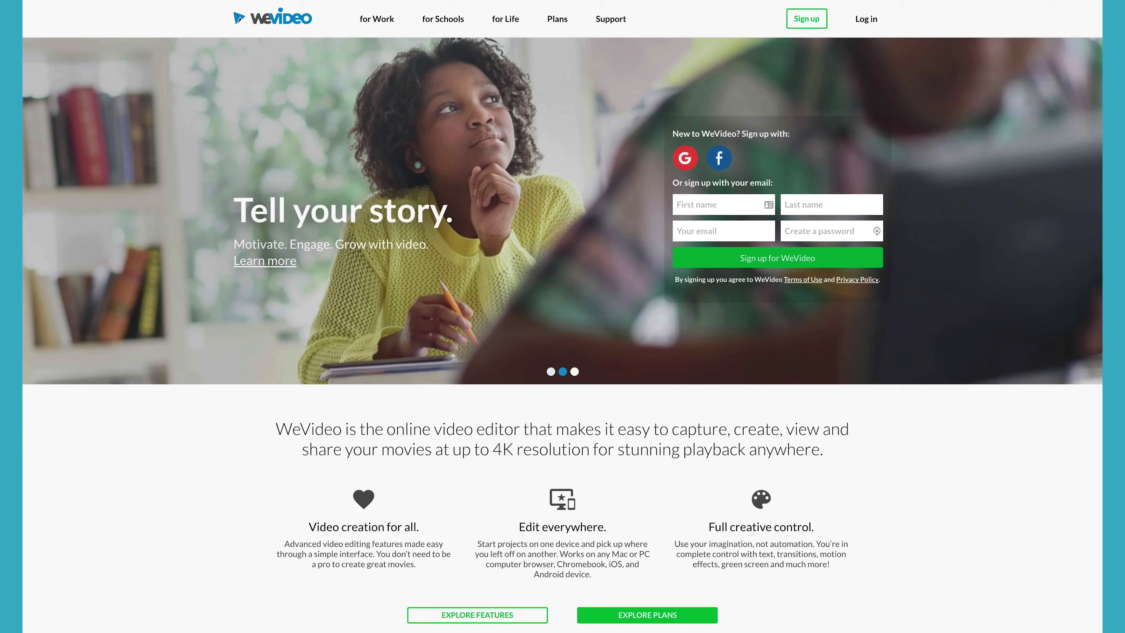
scroll(1066, 158, down, 5)
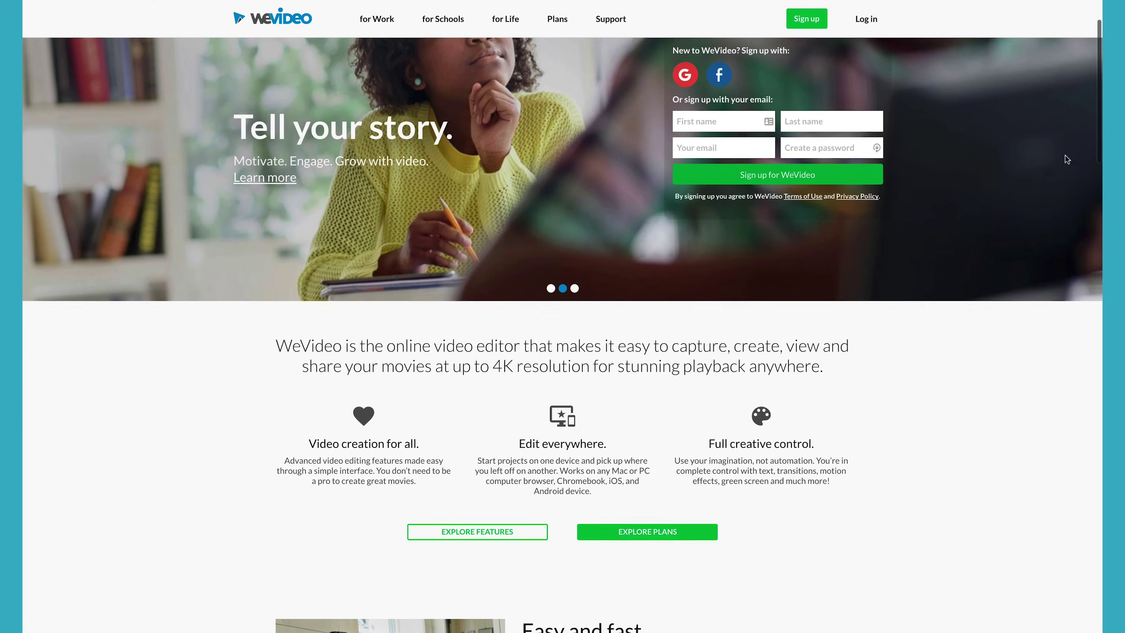
scroll(1065, 156, down, 5)
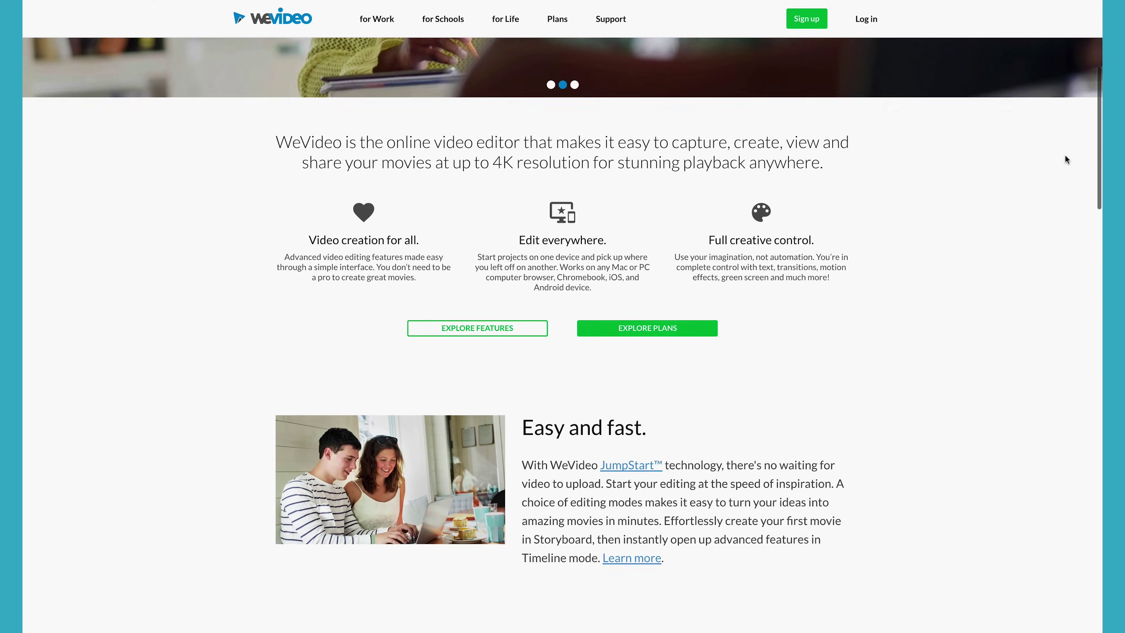
scroll(1066, 159, down, 4)
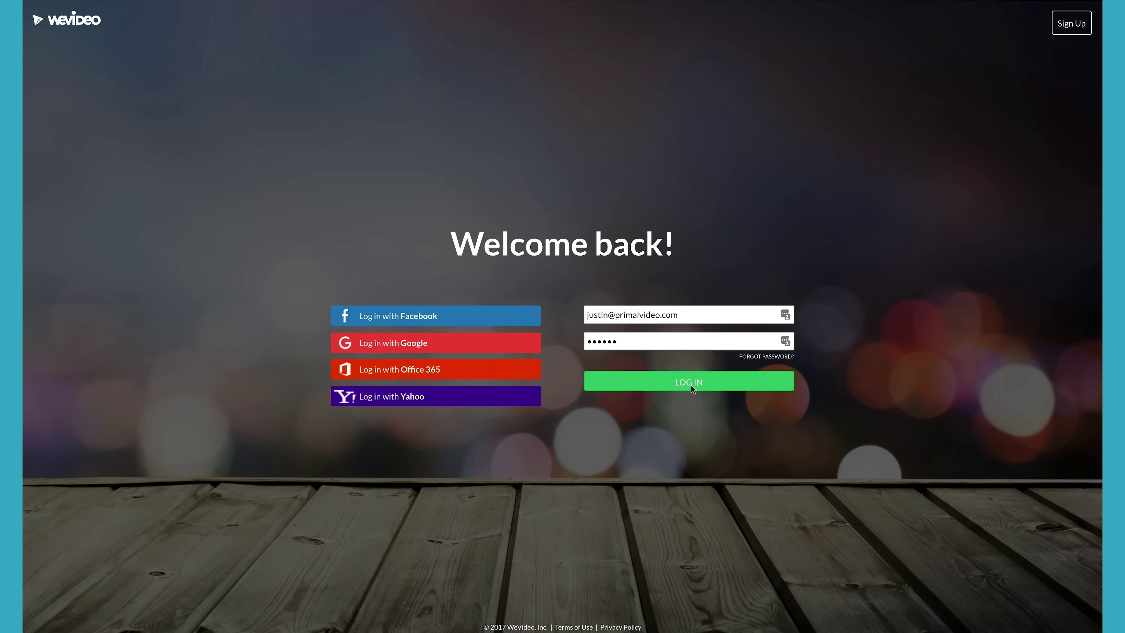
Log in and start a new Video edit, opening it in the editor
click(691, 386)
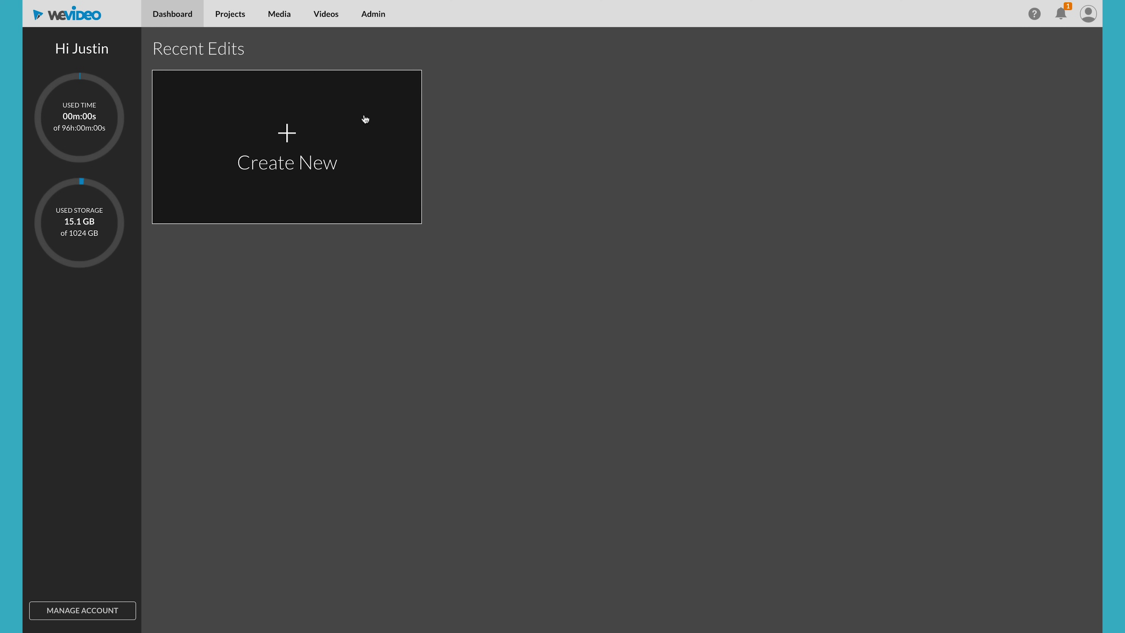
click(365, 119)
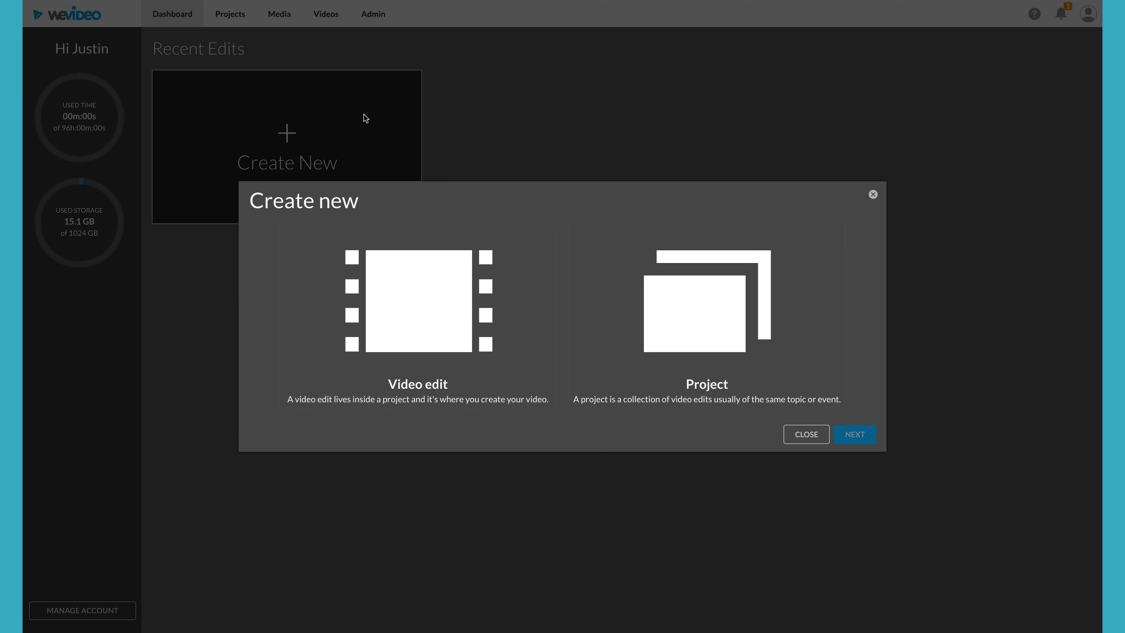
click(437, 312)
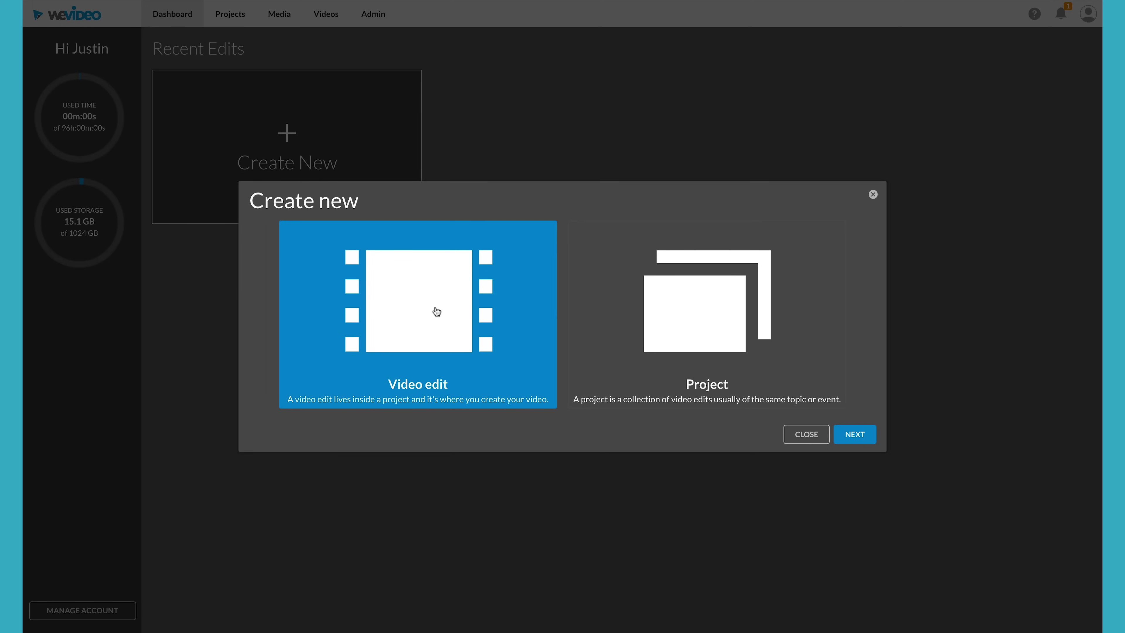
click(855, 434)
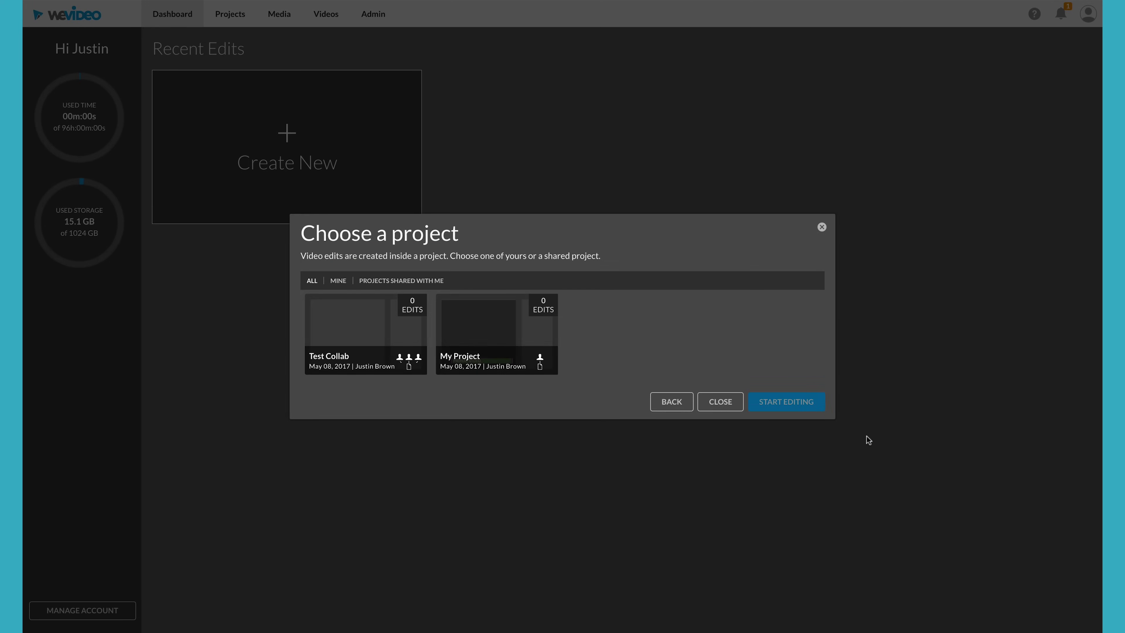
click(793, 401)
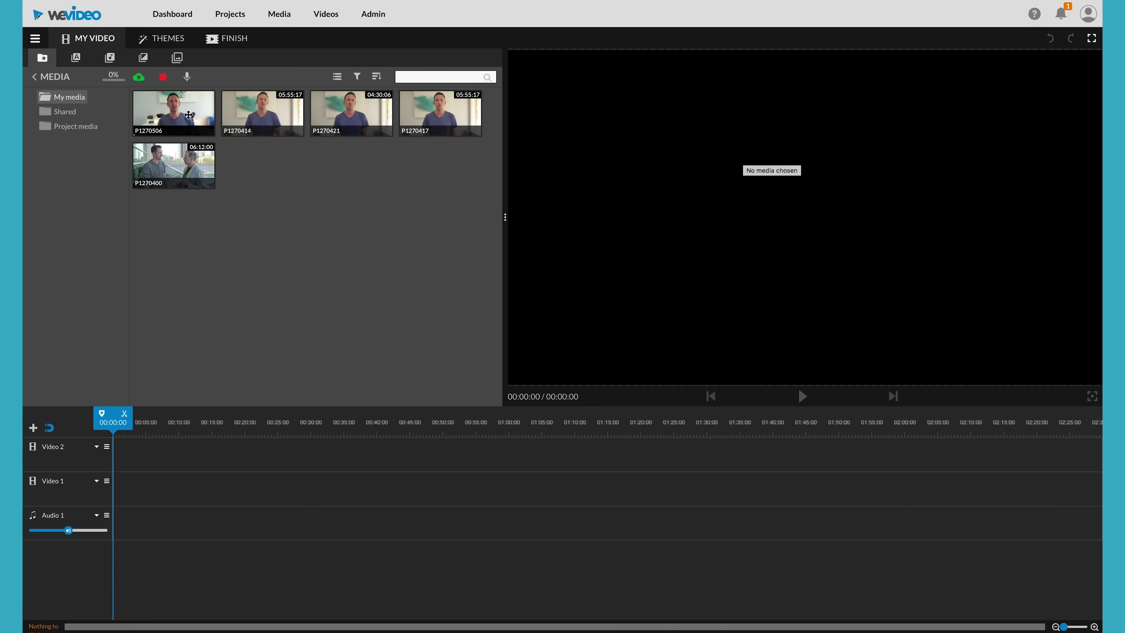
Drag clip P1270506 onto the timeline
drag(188, 118, 123, 487)
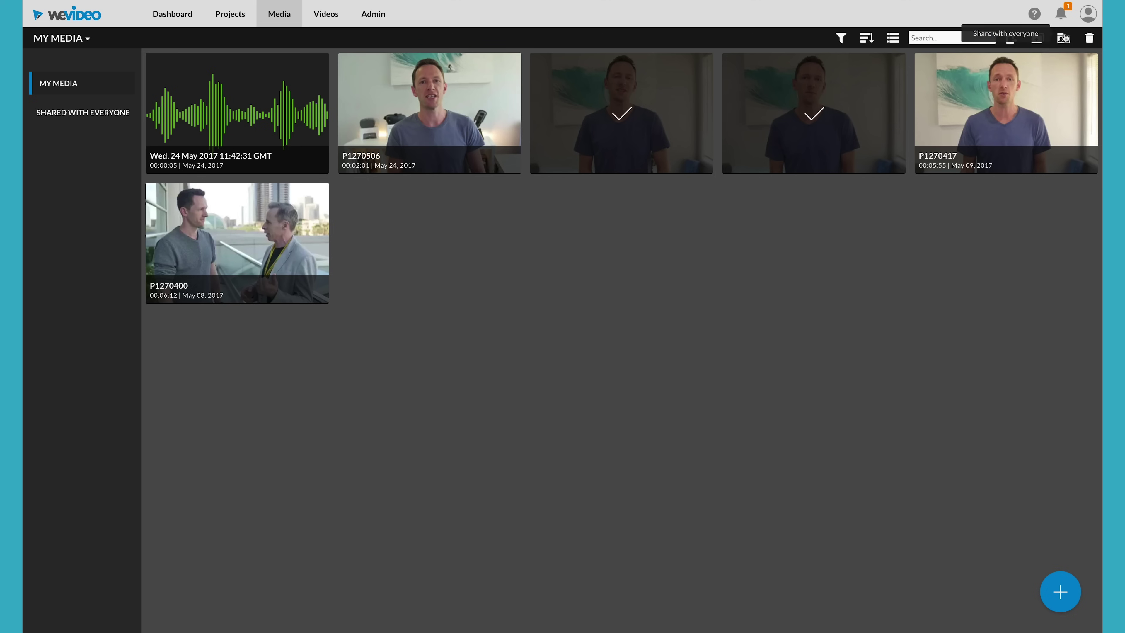
Share the two checked clips with everyone
click(1064, 38)
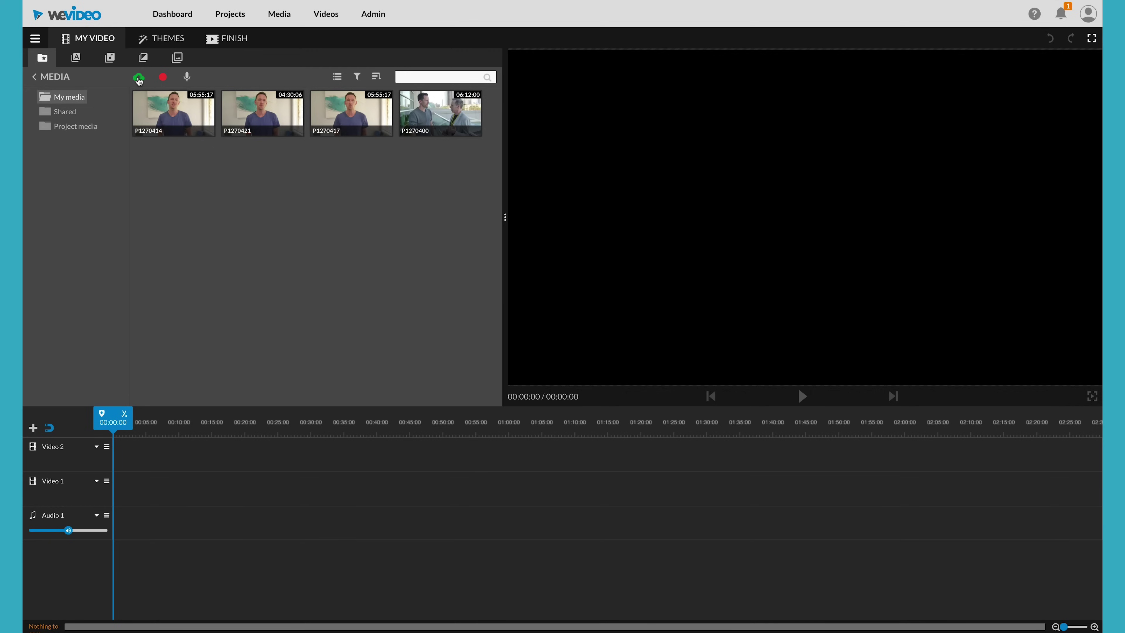
Bring up the media import window
click(140, 80)
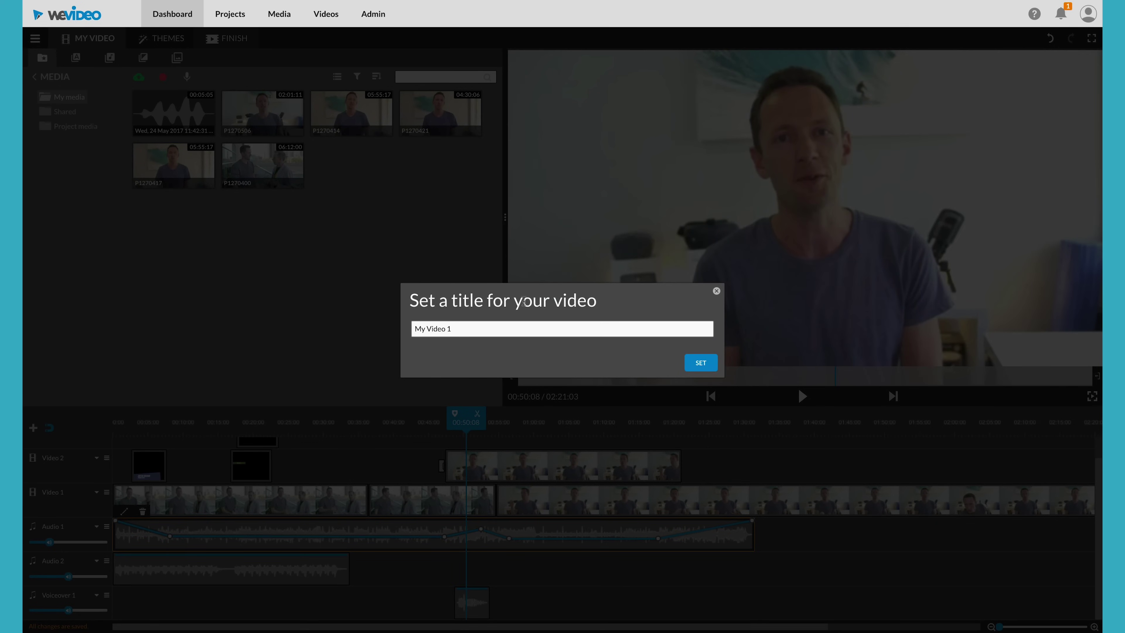
Keep the title My Video 1, use the third frame as thumbnail, and choose 4K Ultra HD
click(698, 367)
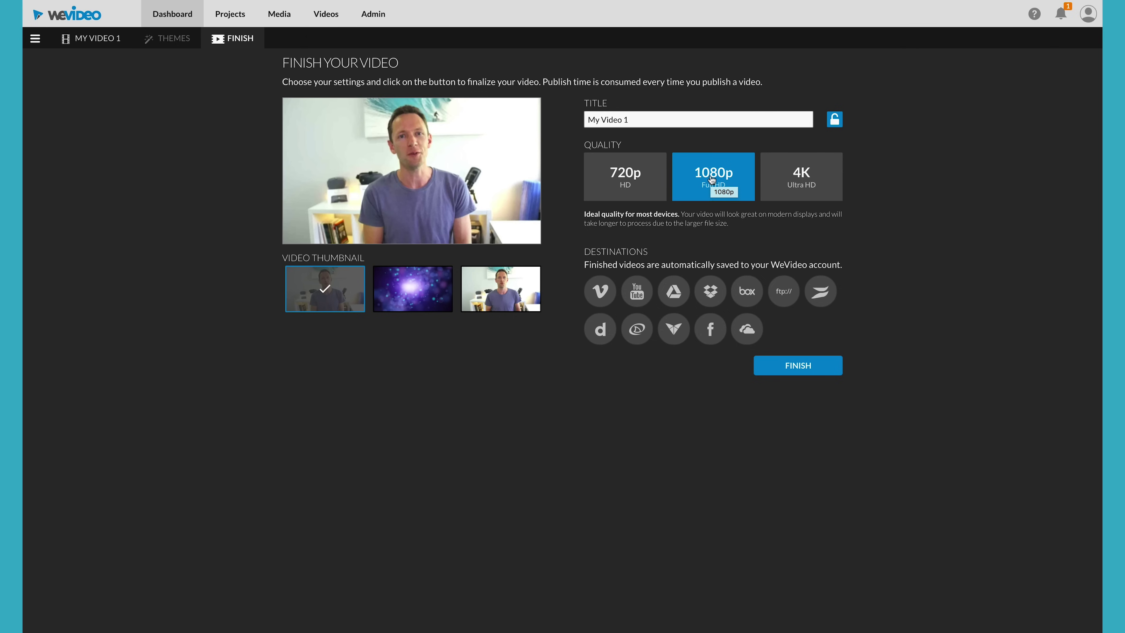
click(525, 309)
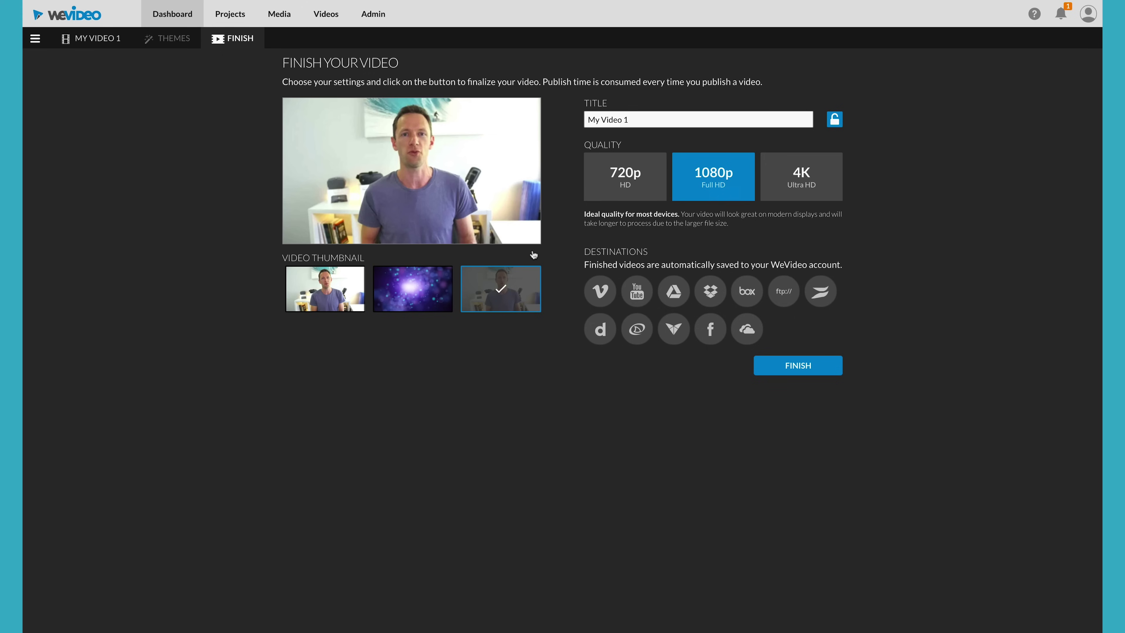
click(798, 167)
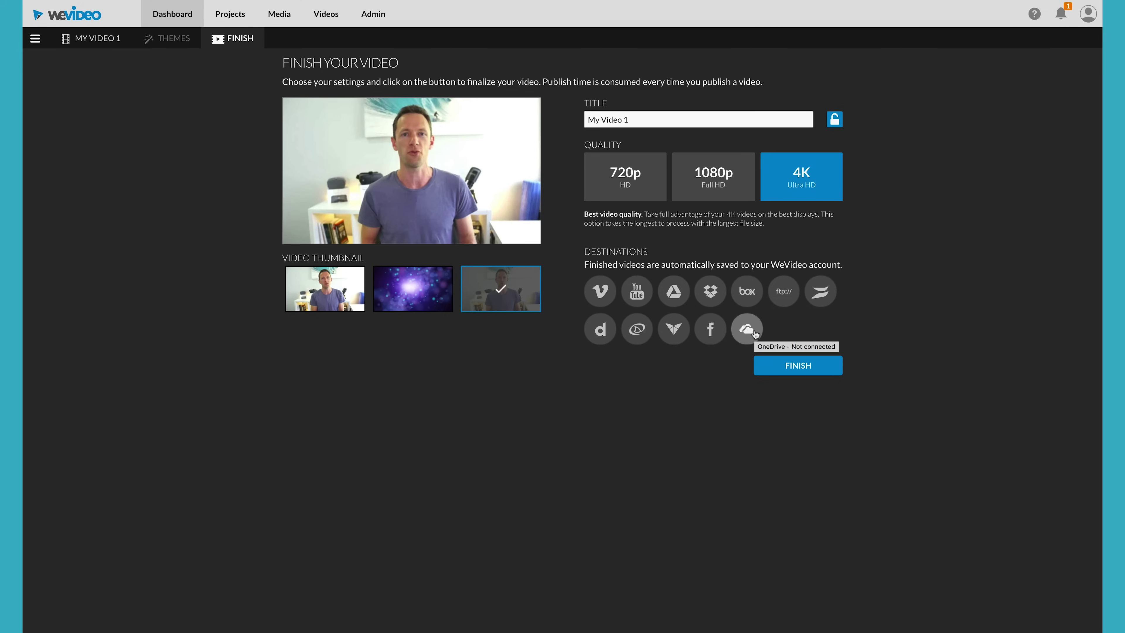
Finalise and save My Video 1 in 4K Ultra HD
click(809, 367)
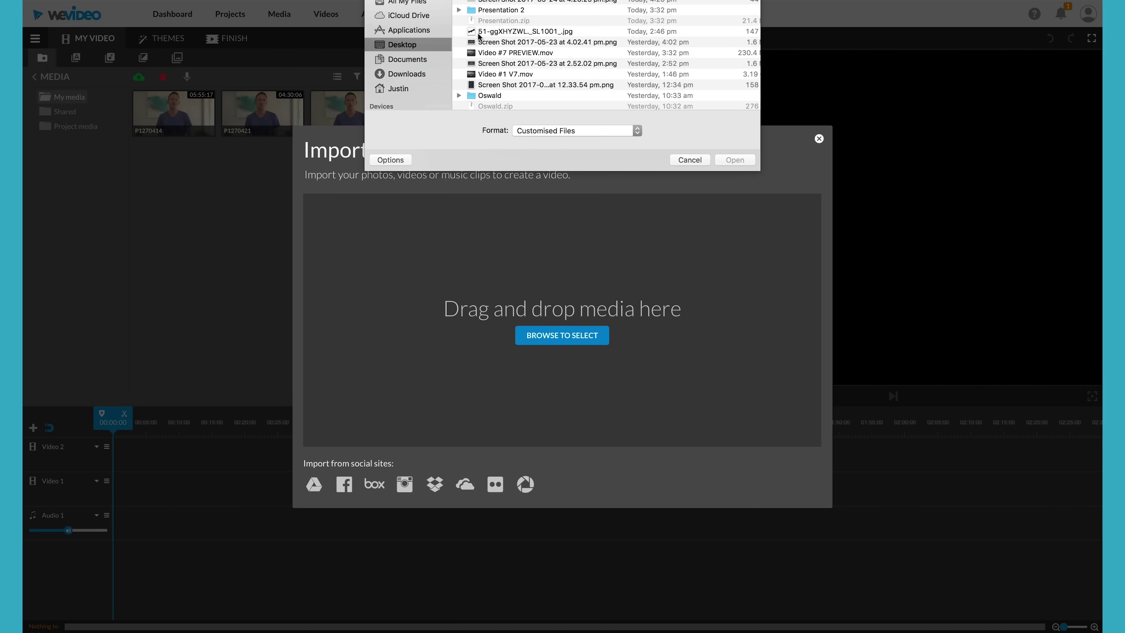
Import P1270506.MOV from the Samsung_T3 drive's 360 Live folder and move the playhead into the clip
scroll(407, 93, down, 5)
click(403, 61)
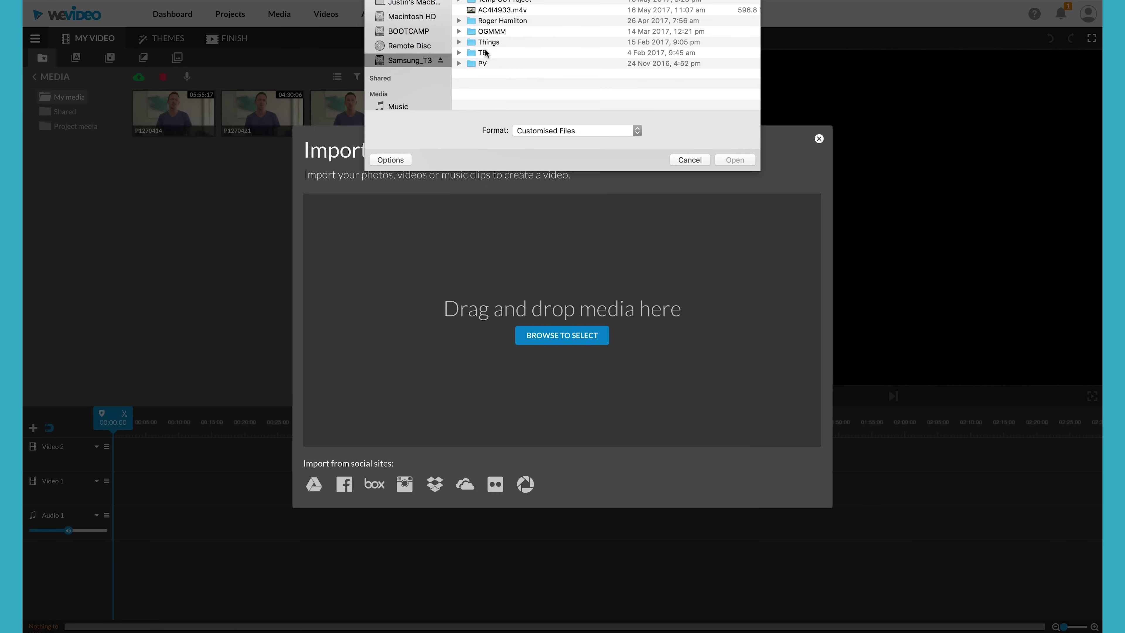
double_click(476, 64)
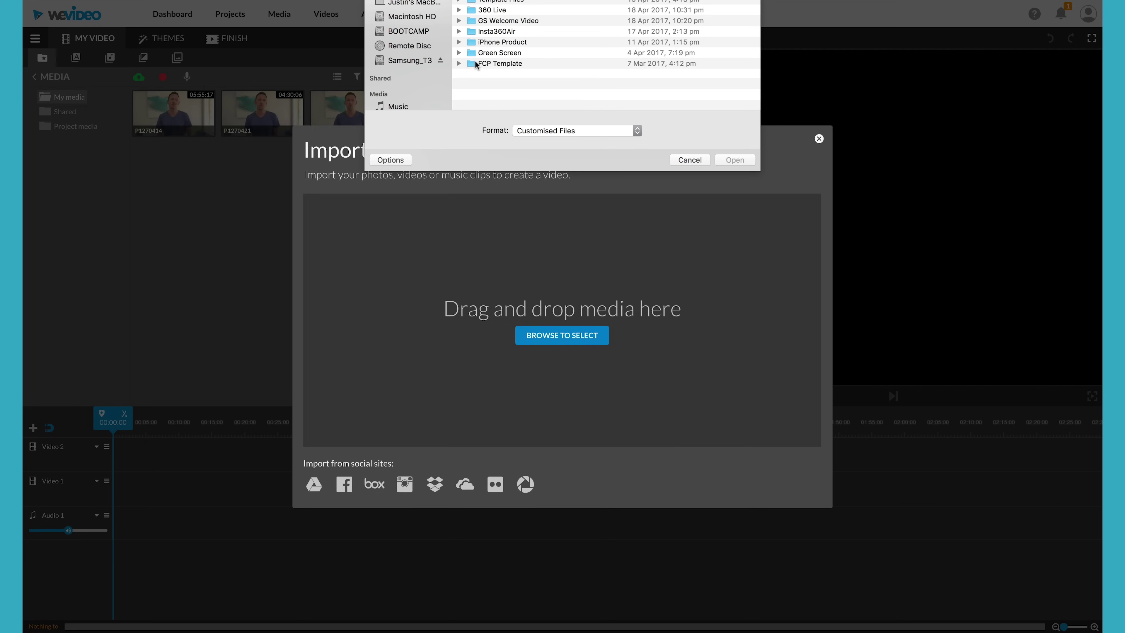
double_click(495, 11)
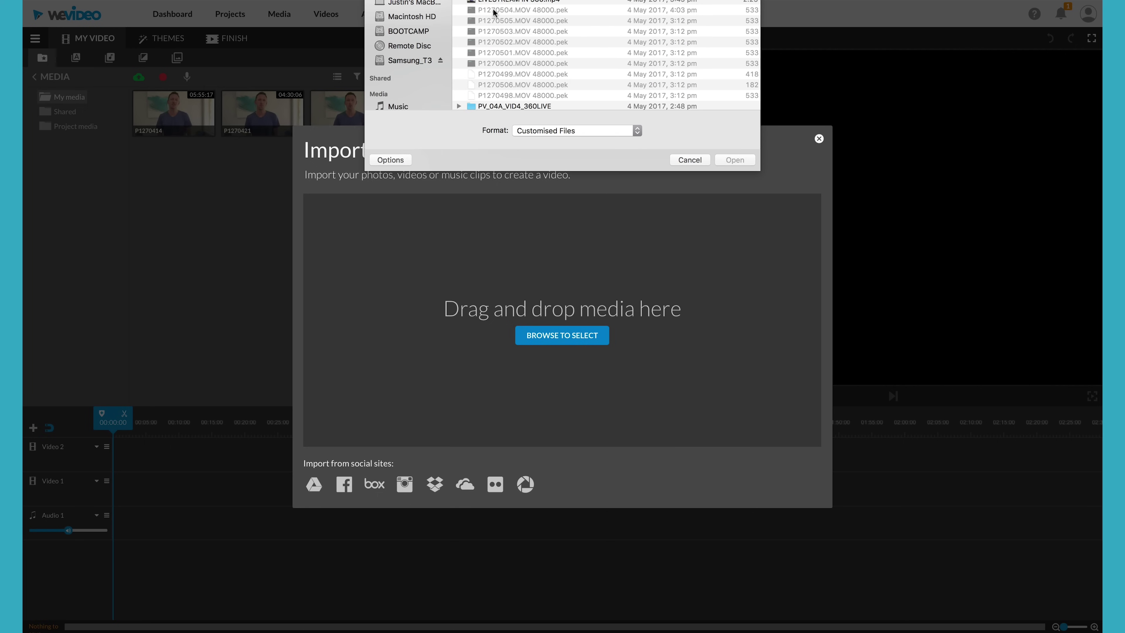
scroll(495, 12, down, 5)
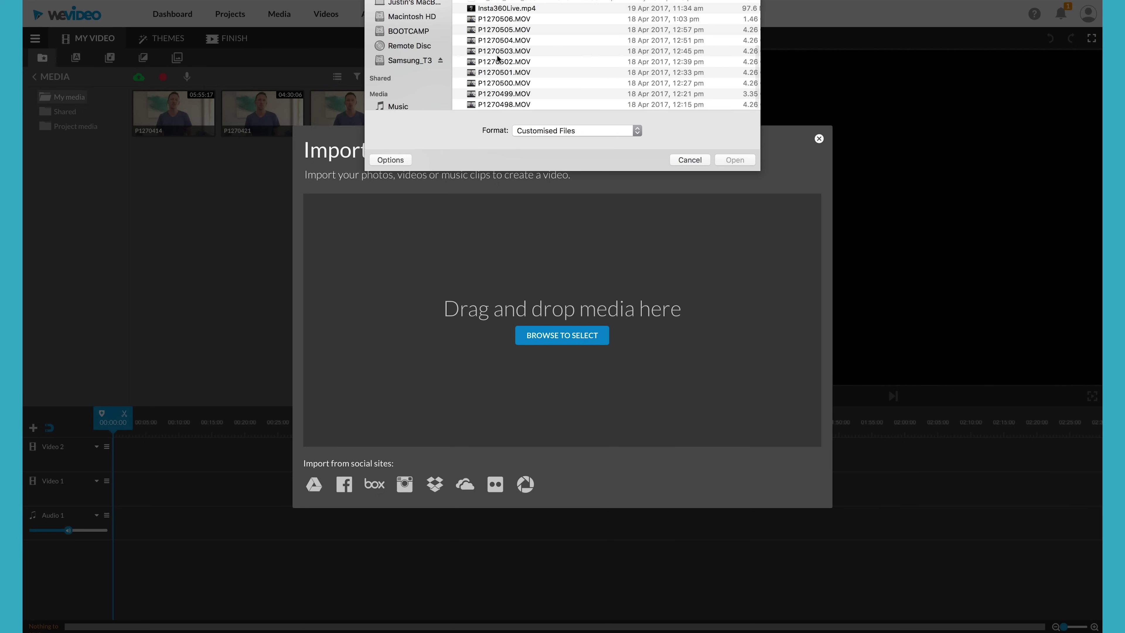
double_click(504, 18)
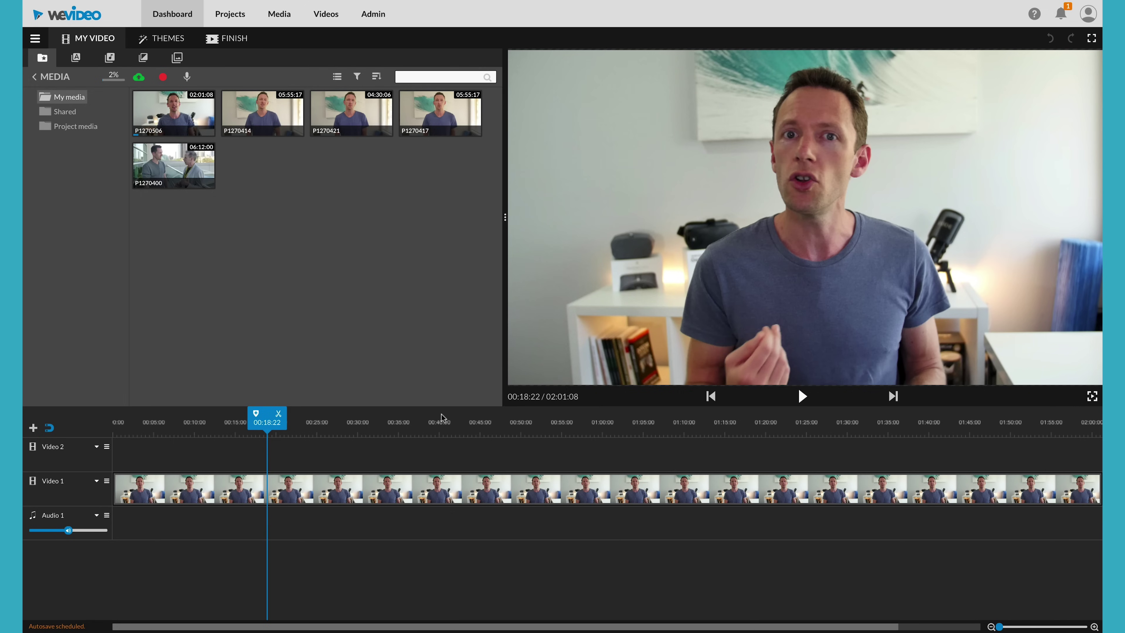
drag(264, 422, 300, 442)
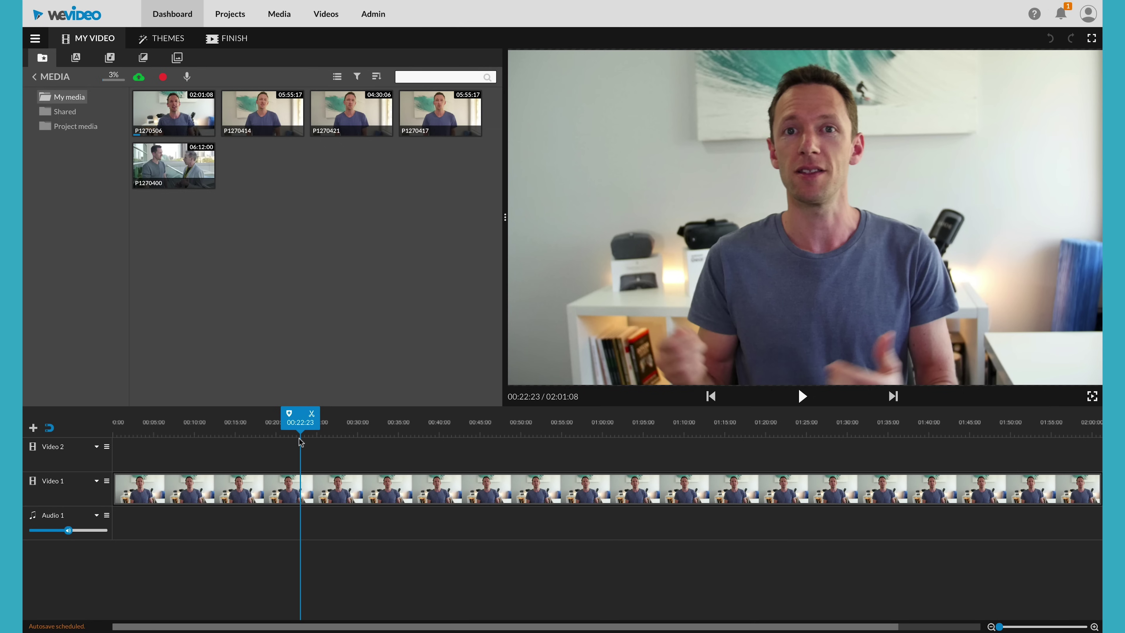
Place P1270400 at the start of Video 2 and move the playhead to about 00:18
click(172, 161)
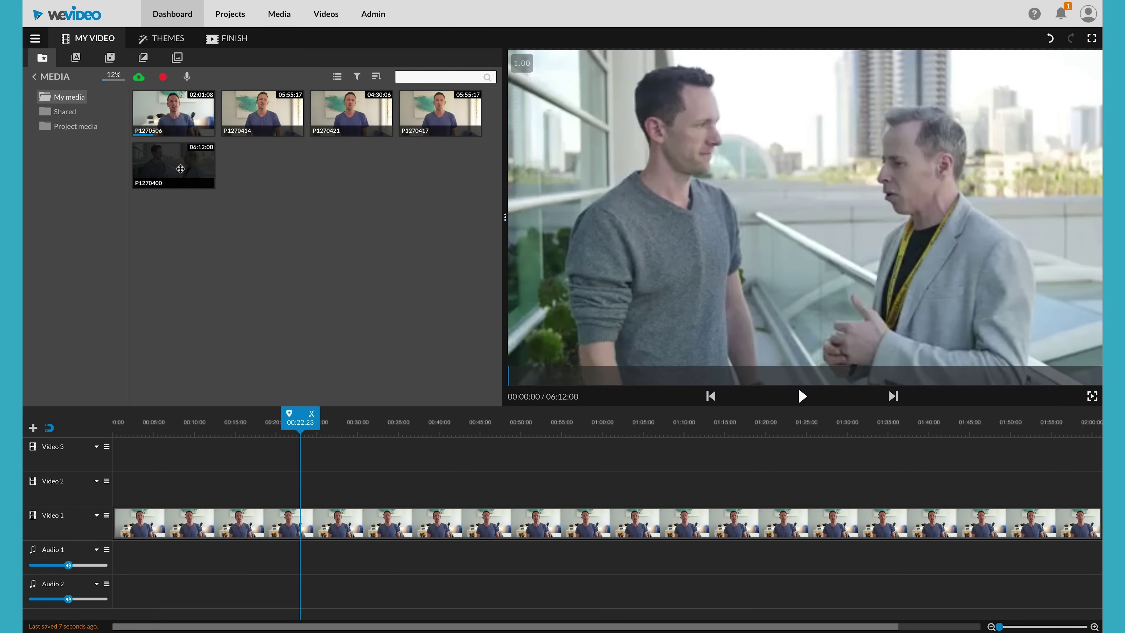
drag(172, 161, 131, 491)
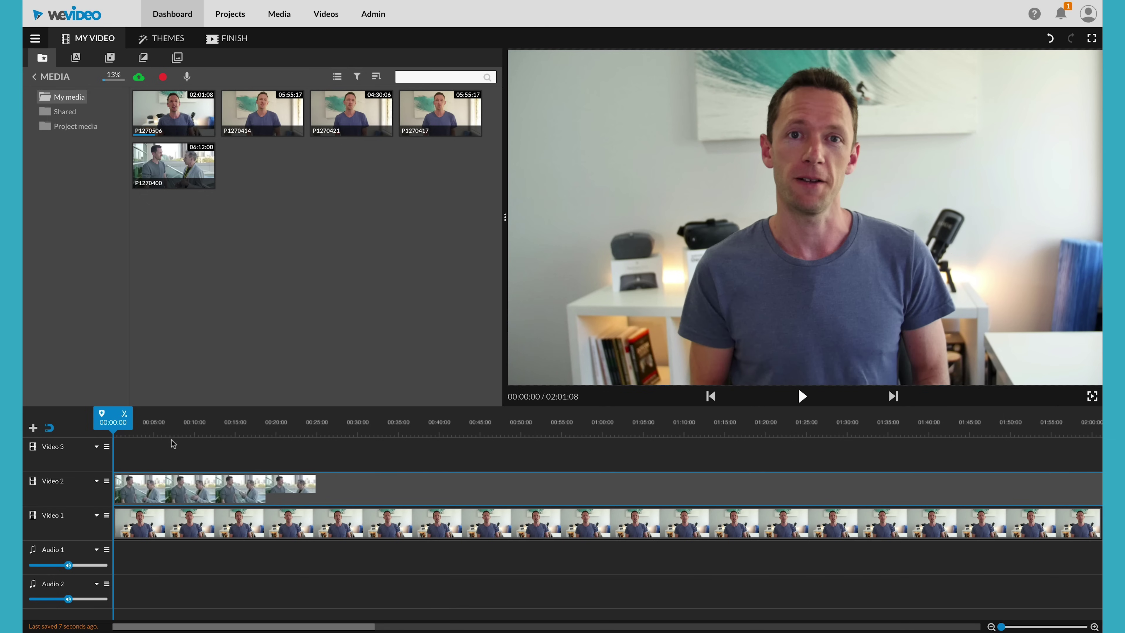
drag(177, 425, 266, 422)
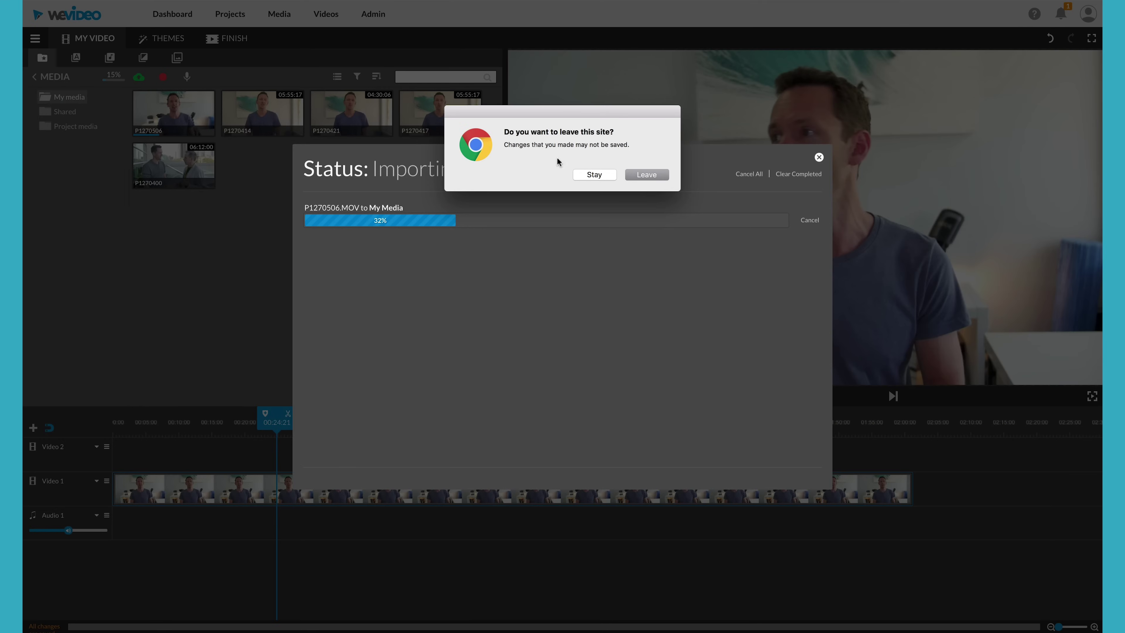
Leave the site, search for wevideo, and log back into WeVideo
click(646, 175)
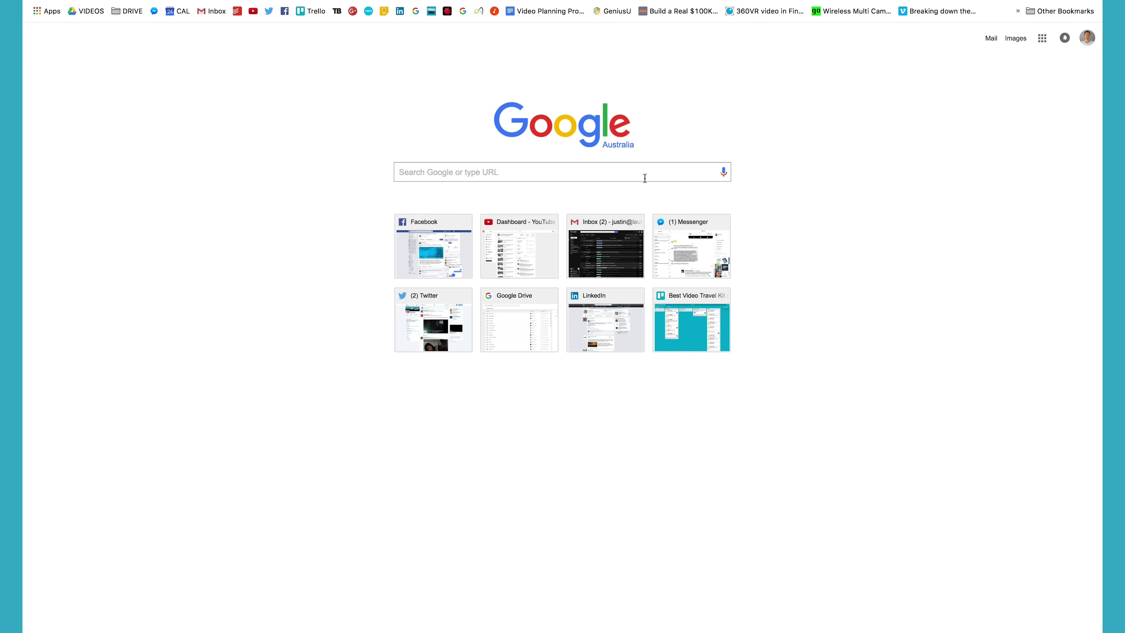
text(wevideo)
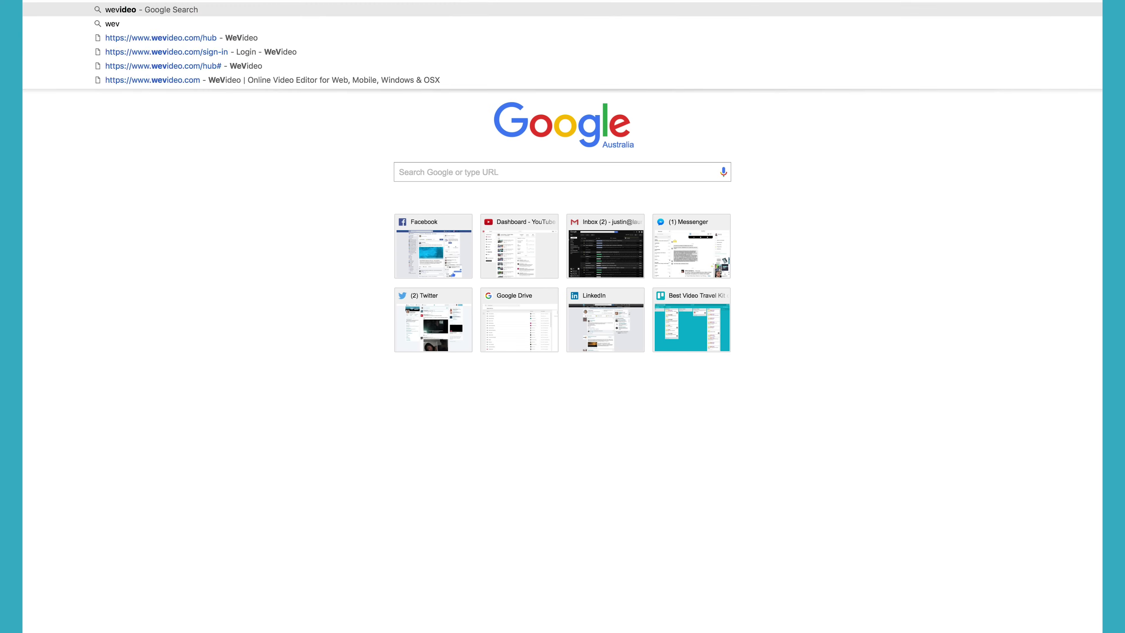
key(Return)
click(129, 146)
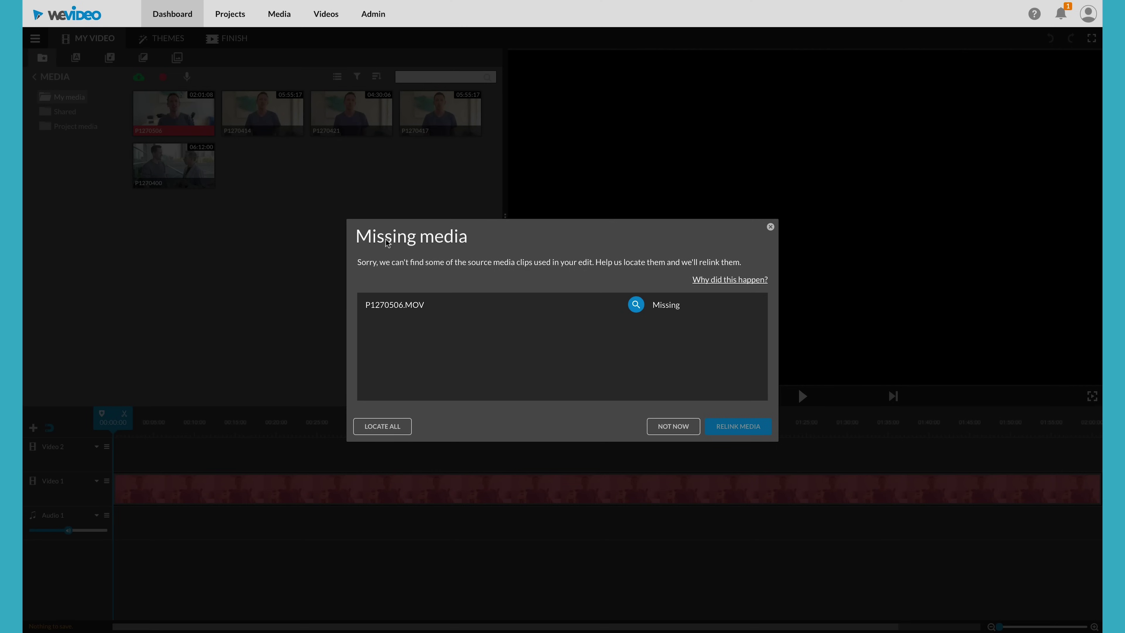
Relink the missing clip to the file P1270506.MOV
click(516, 39)
click(736, 161)
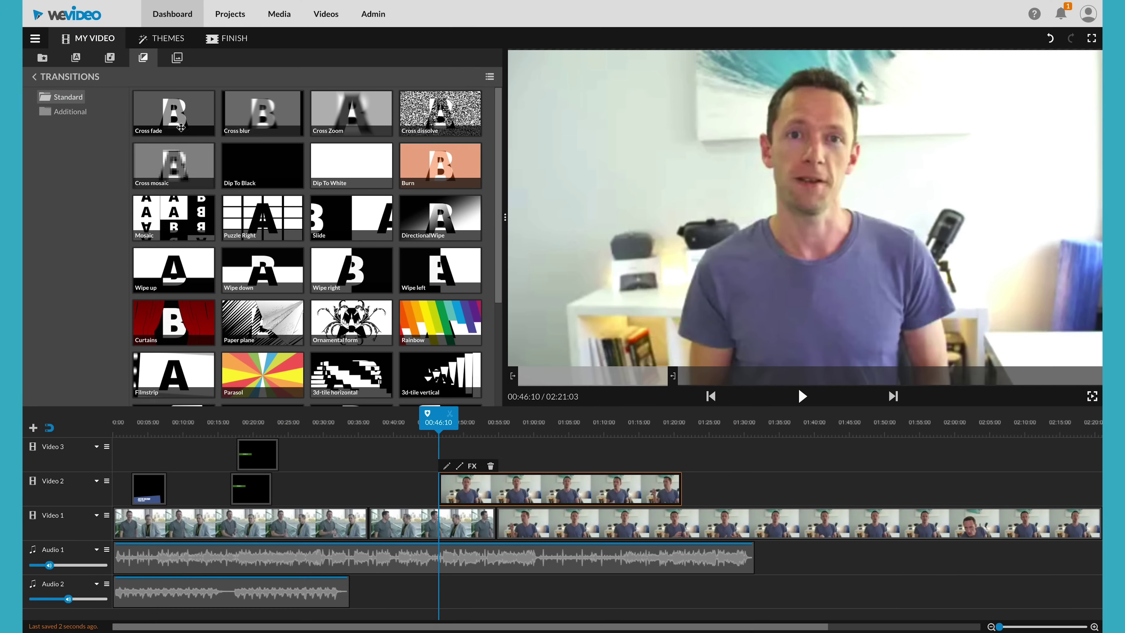
Place a Cross fade transition at the start of the P1270506 clip on Video 2 and play it back
drag(361, 303, 451, 490)
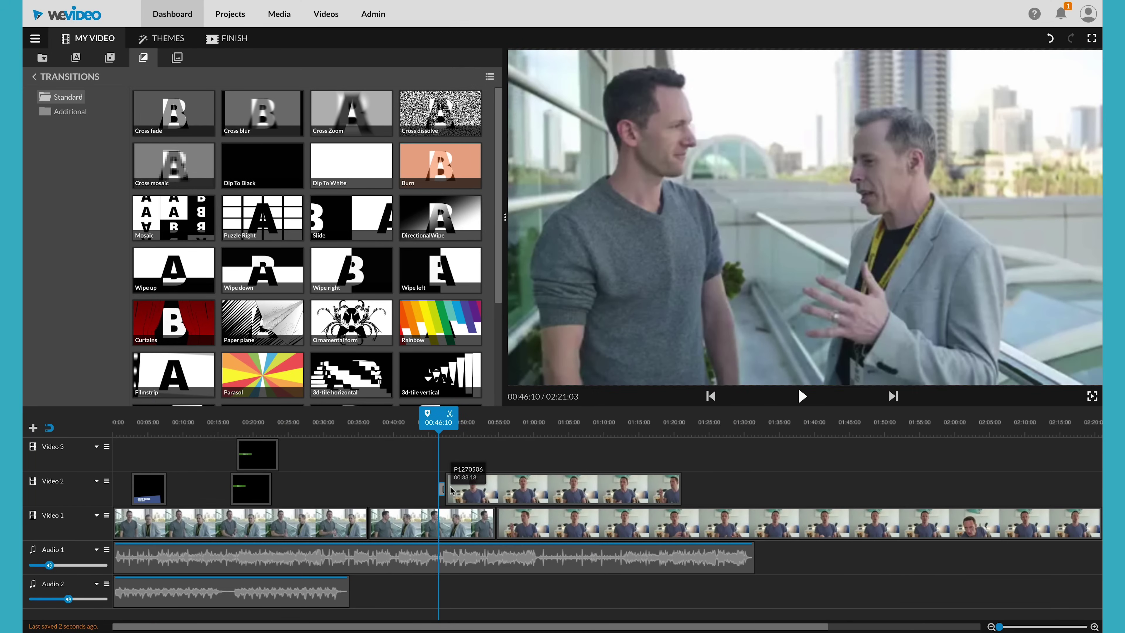
key(space)
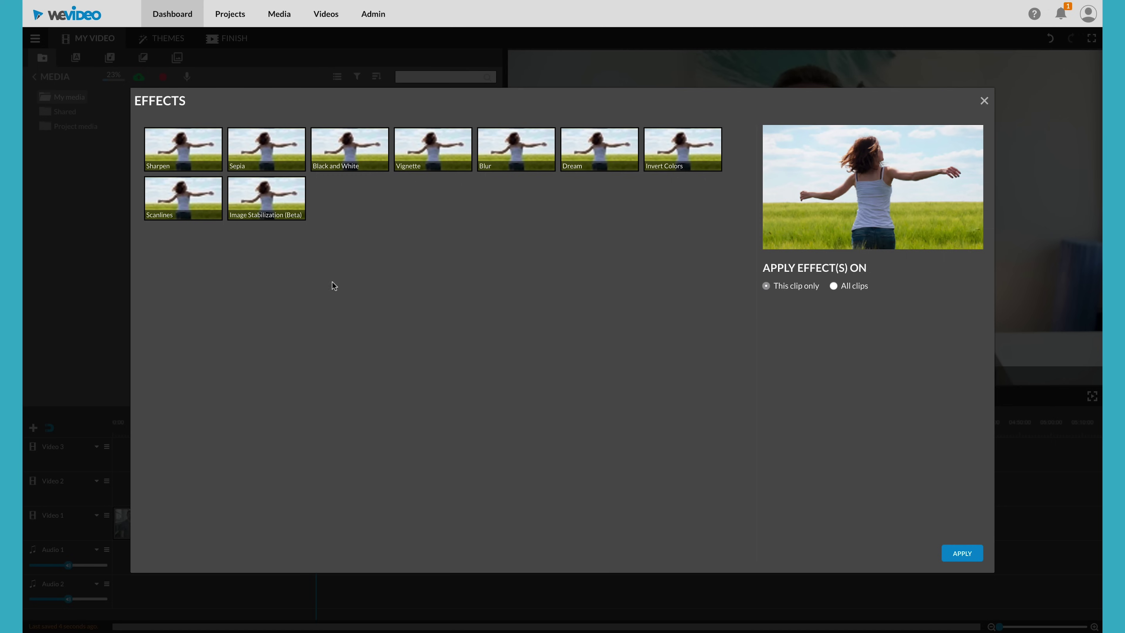
Apply the Image Stabilization (Beta) effect to the P1270506 clip only
click(284, 190)
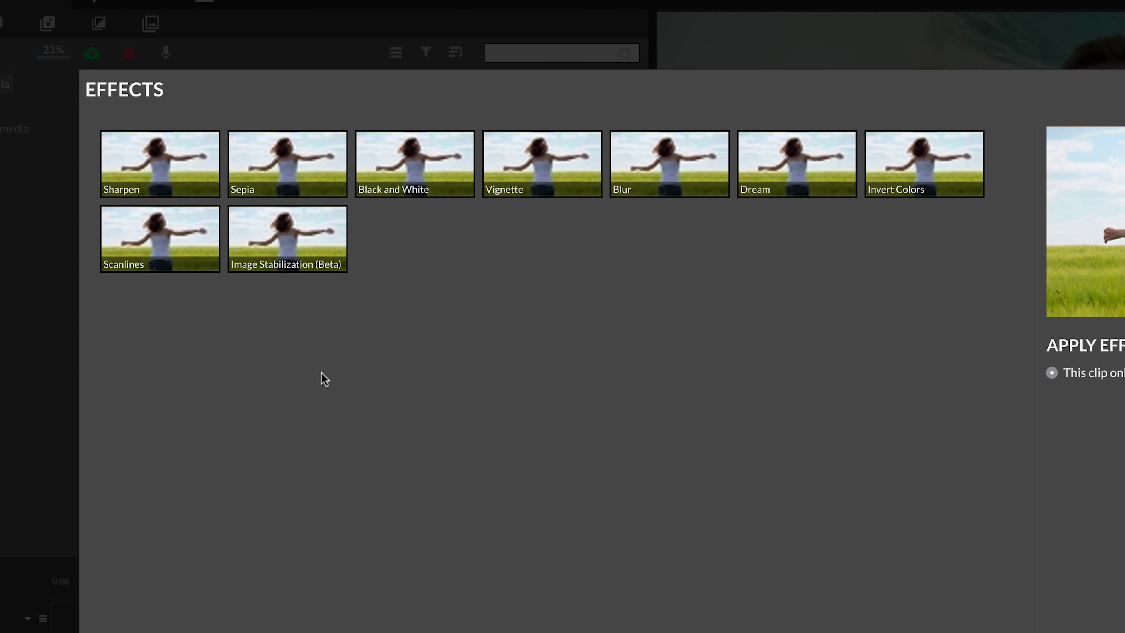
mouse_move(313, 227)
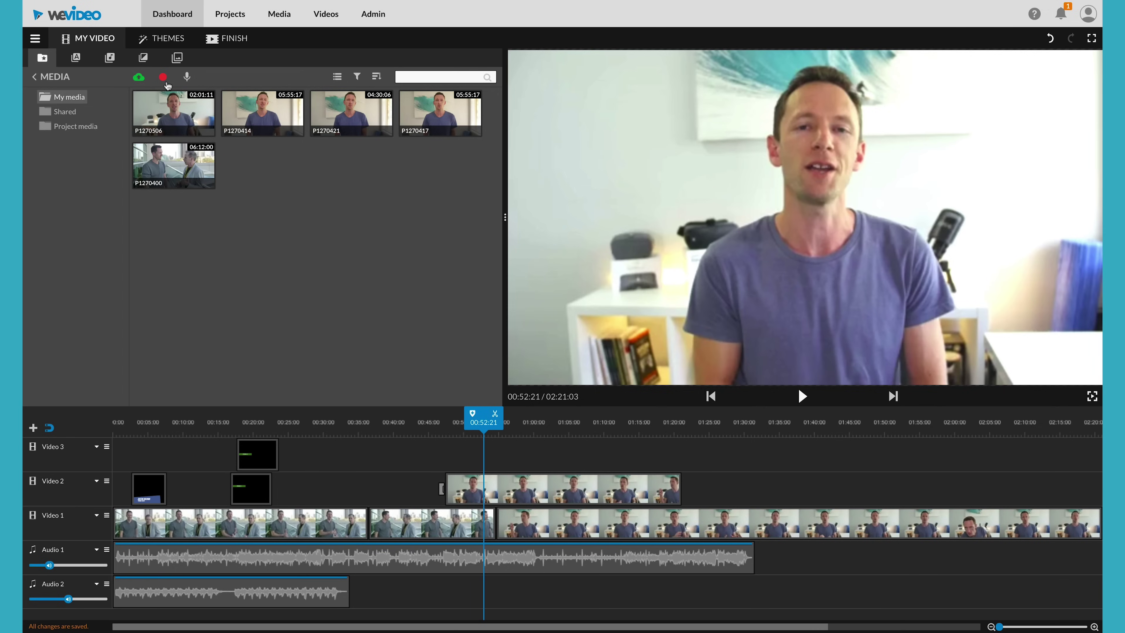
Bring up the Record dialog with its Record Screen and Webcam options
click(165, 79)
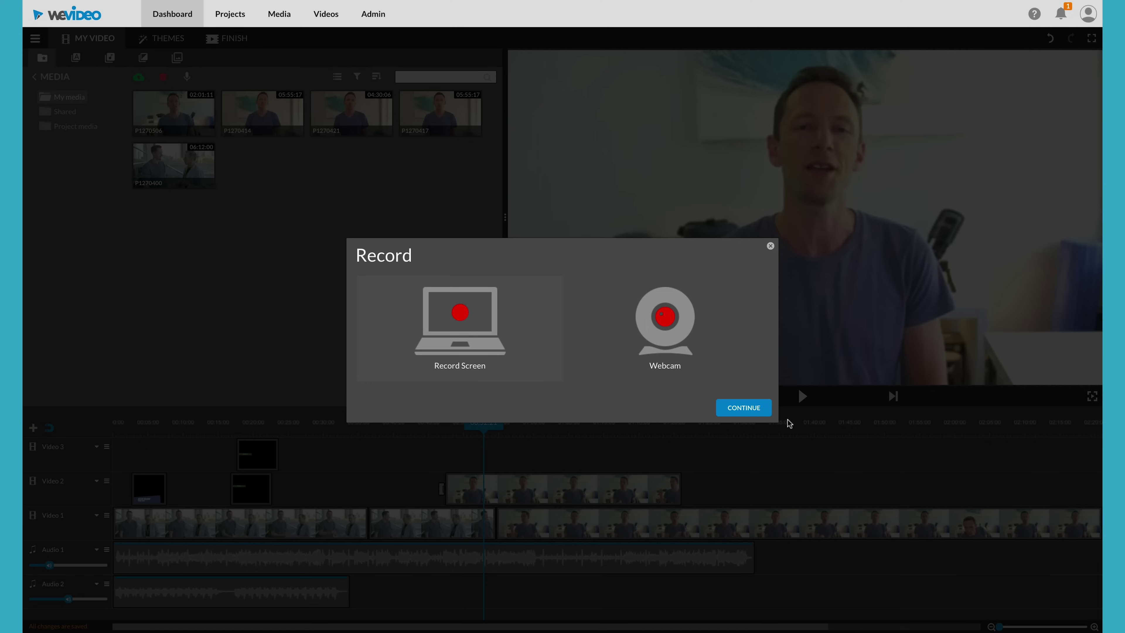
Dismiss the screen/webcam choice and record a 5-second microphone voiceover
click(749, 409)
click(187, 77)
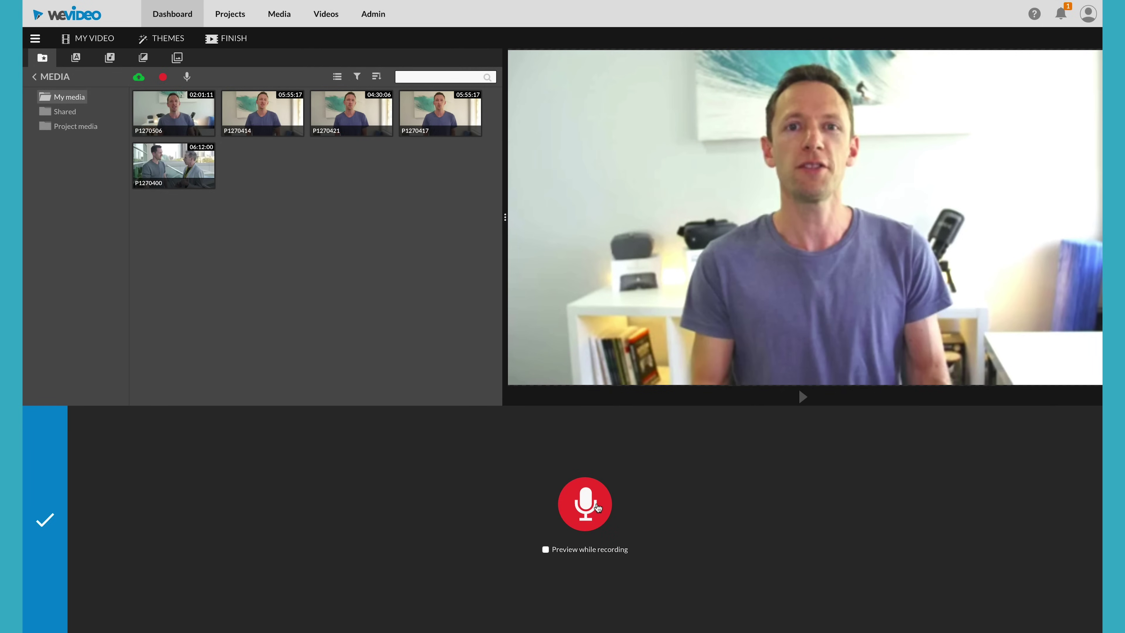
click(597, 507)
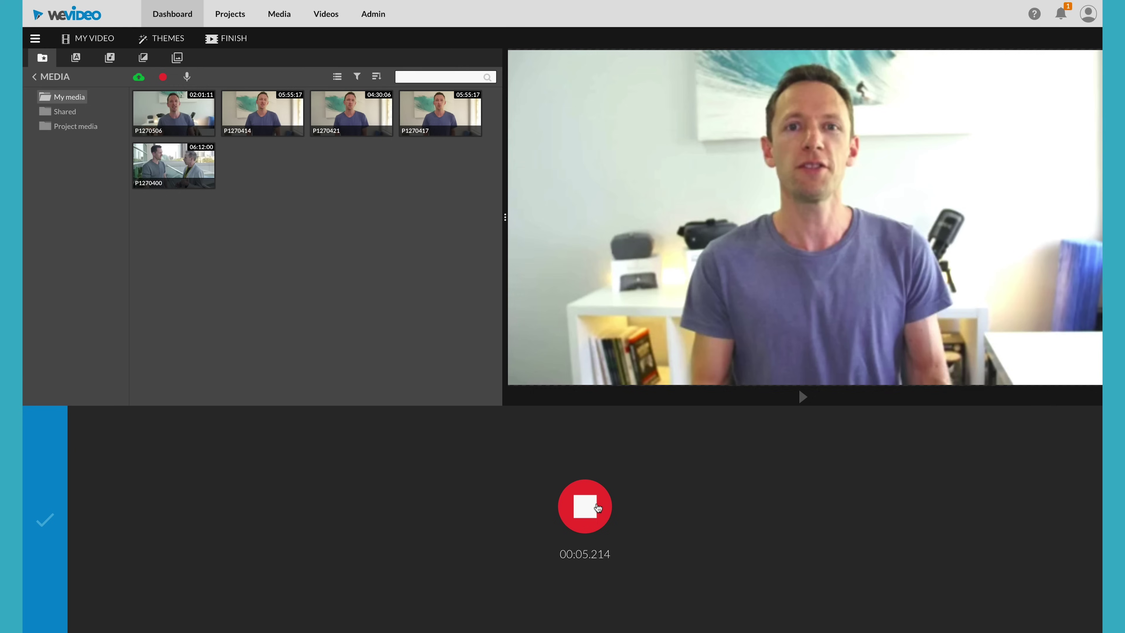
click(44, 520)
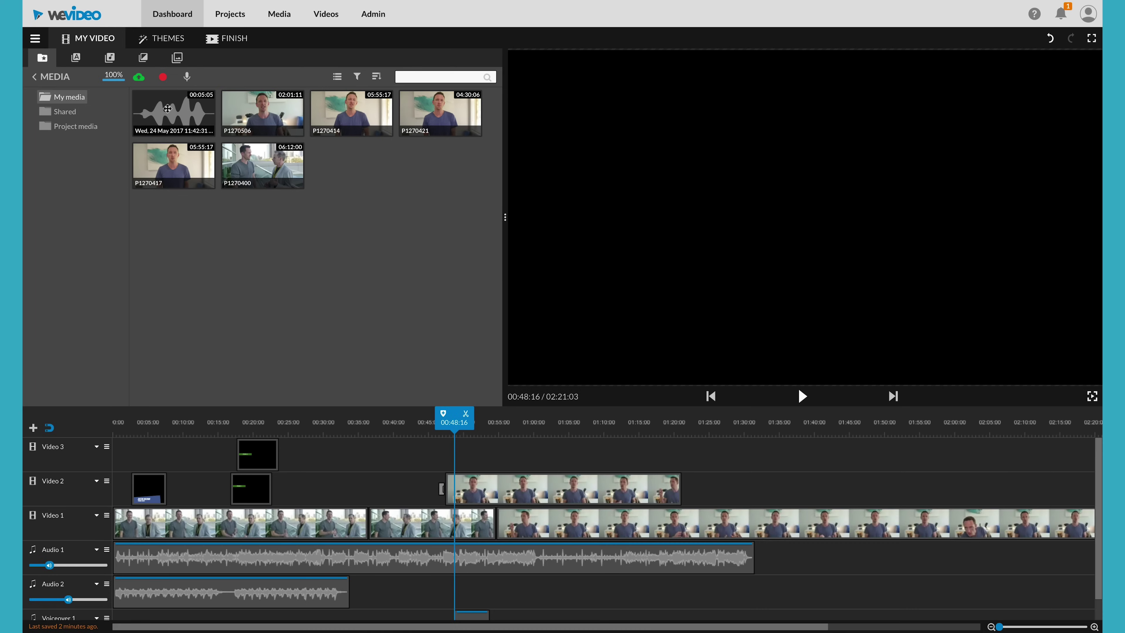